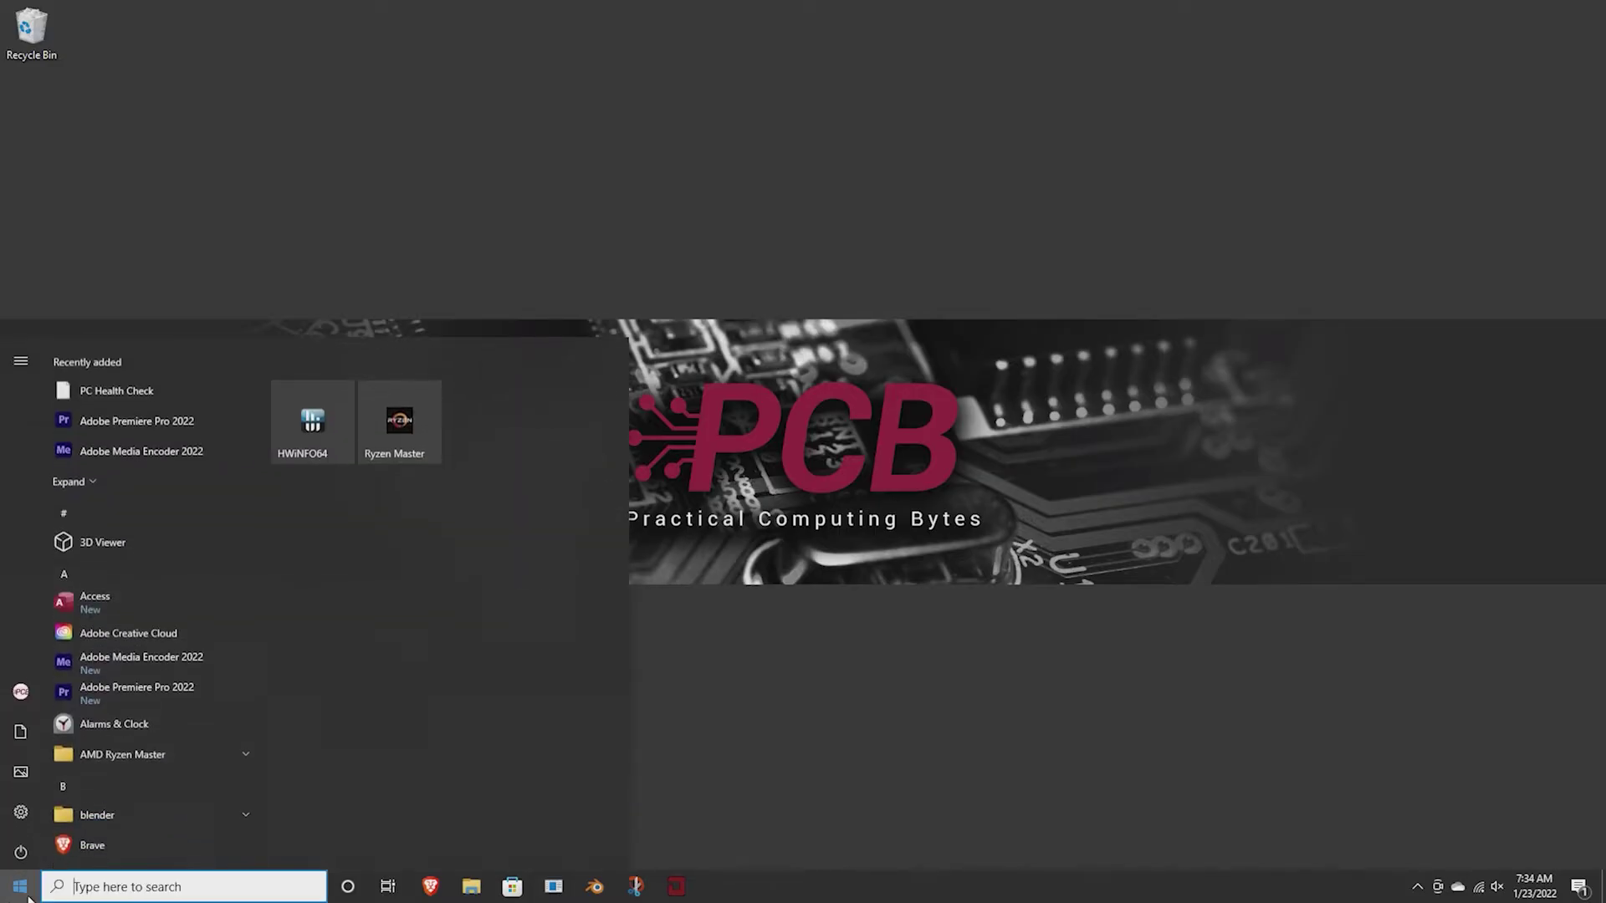
Go from Settings' Update & Security to Microsoft's Windows 11 page and download PC Health Check
click(25, 818)
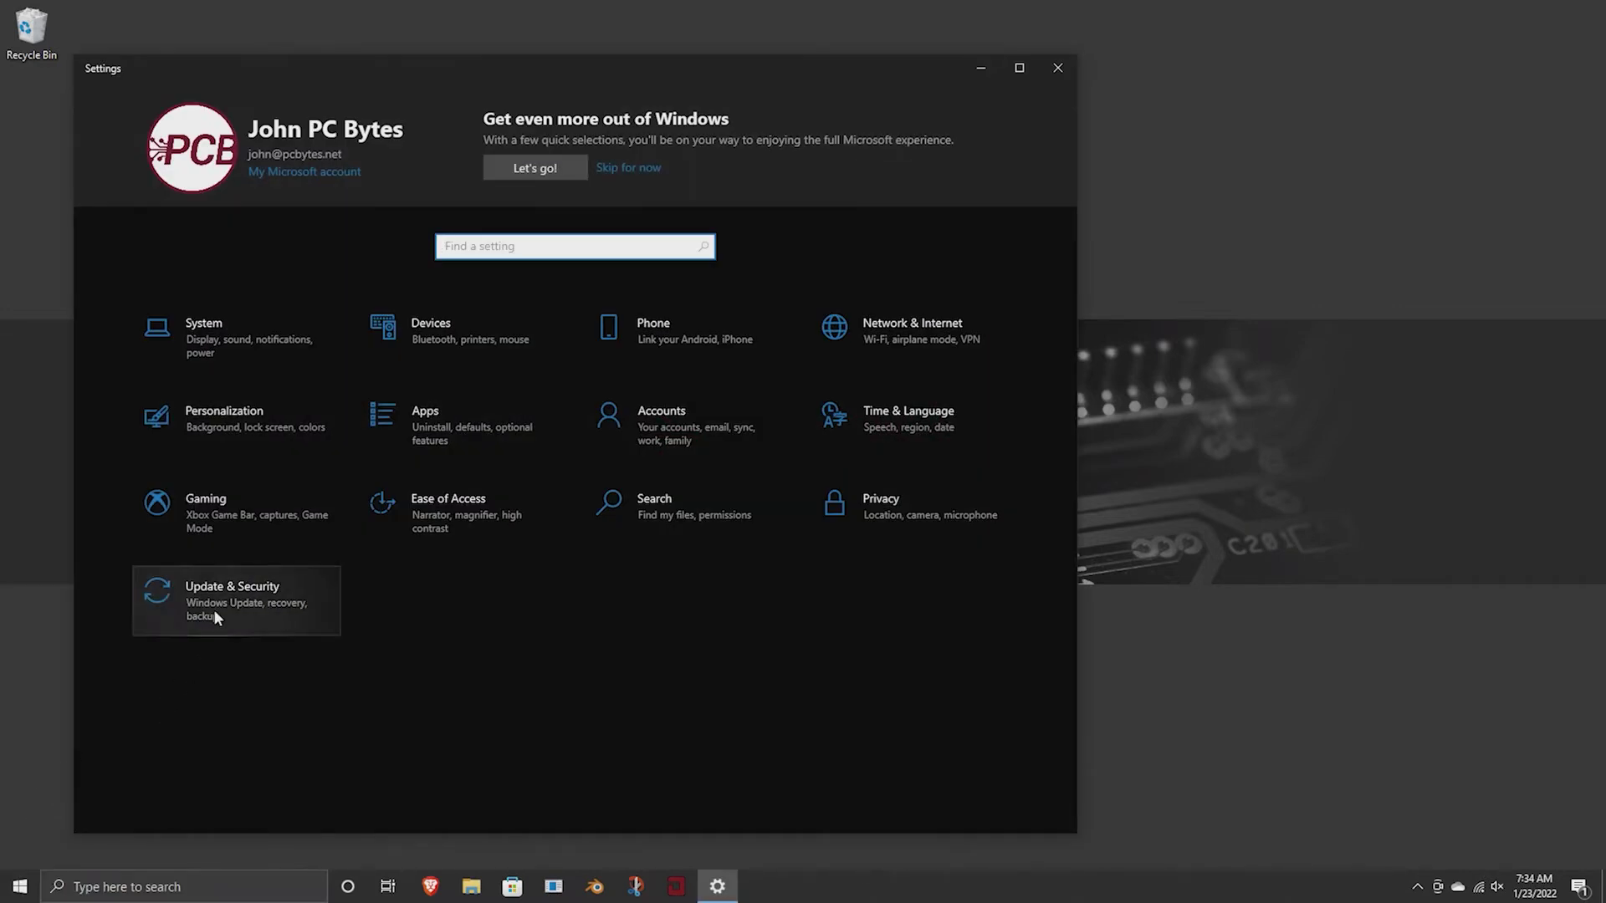
click(229, 587)
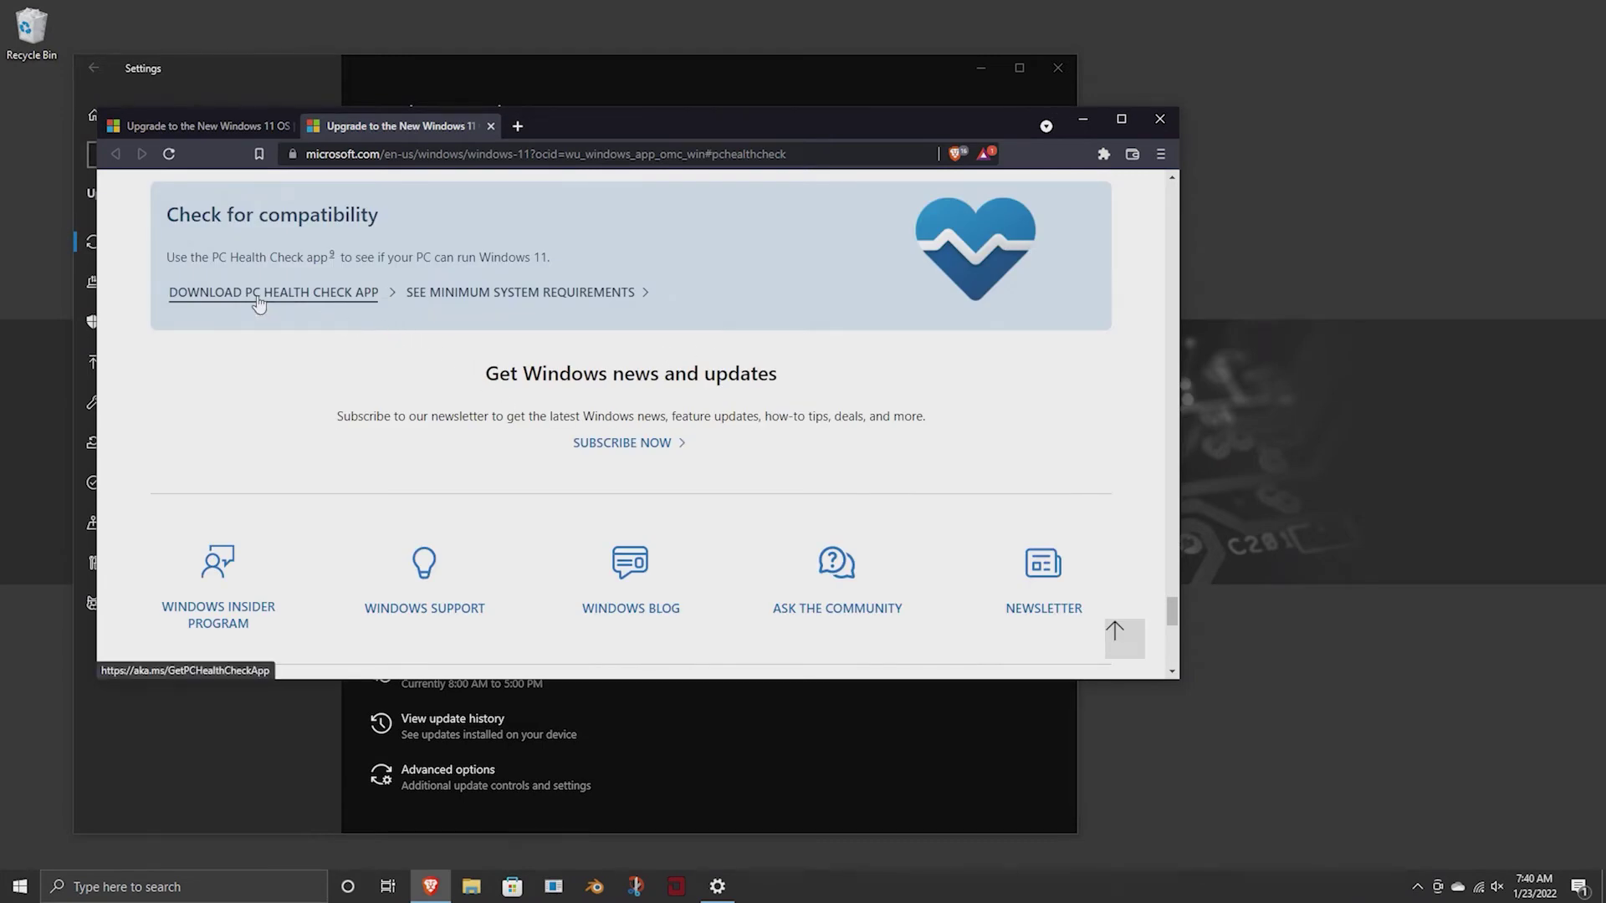
click(258, 297)
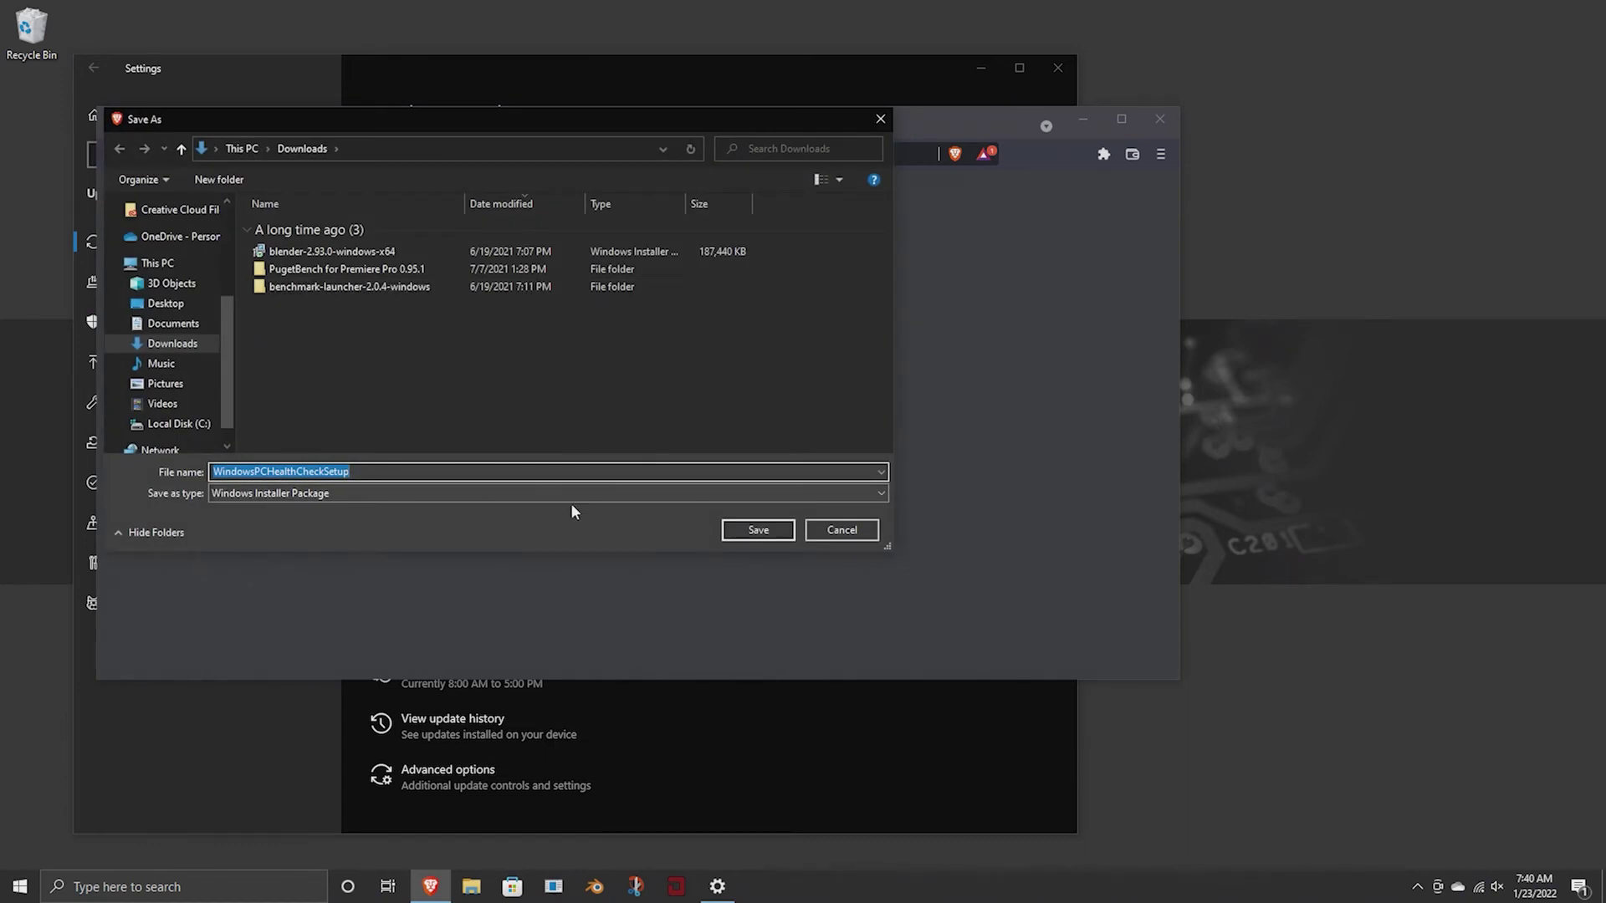
Save WindowsPCHealthCheckSetup to Downloads and run PC Health Check's Windows 11 check
click(738, 532)
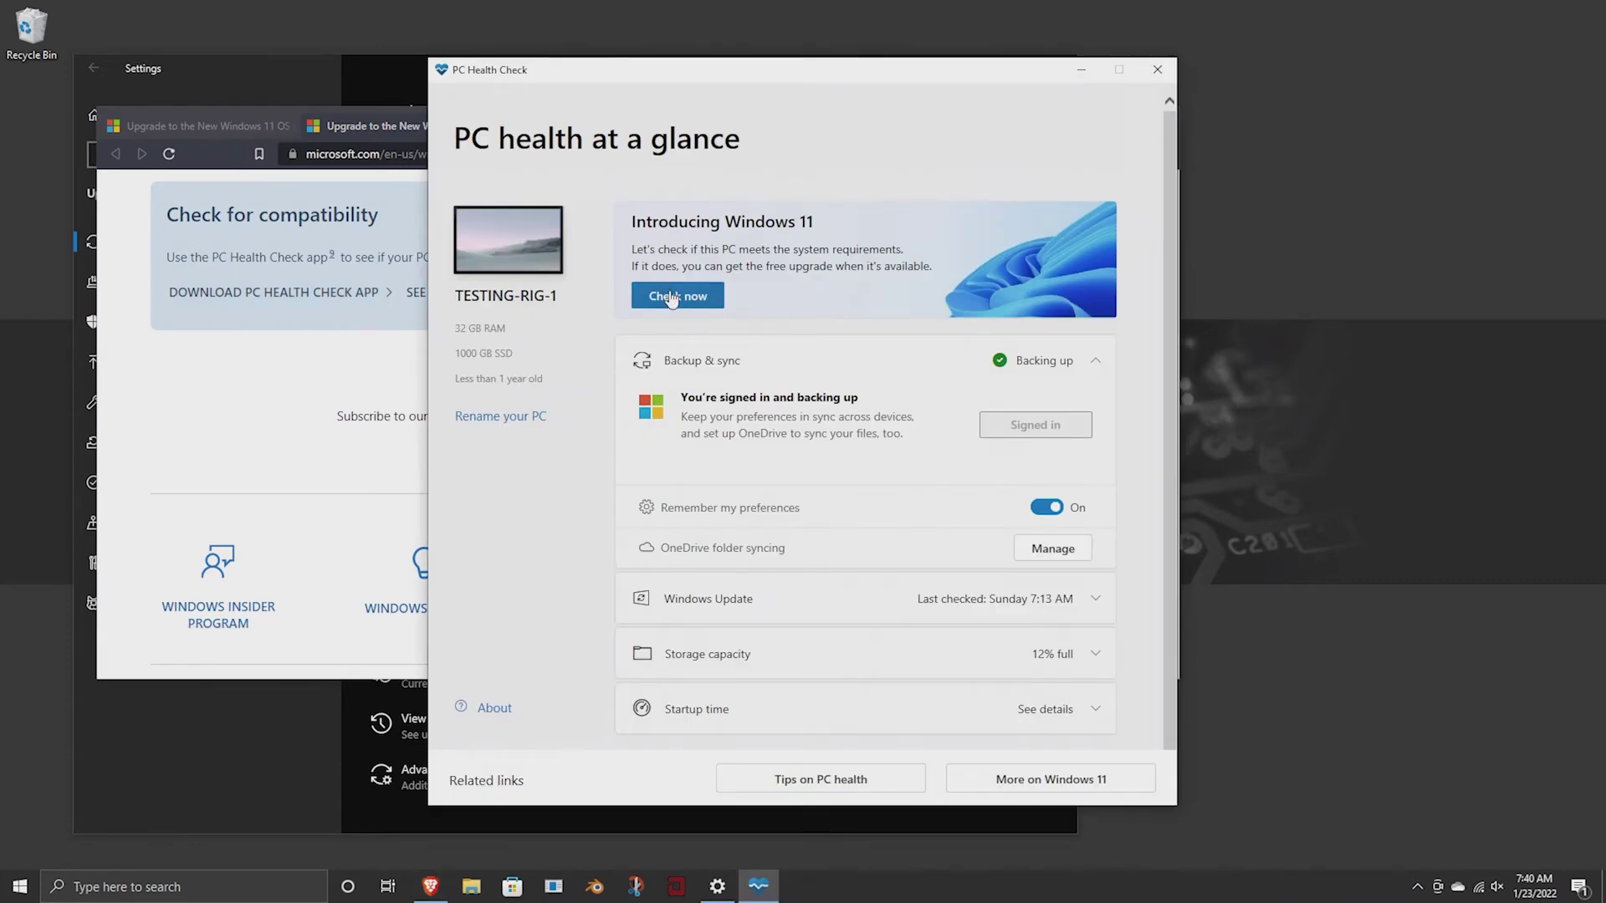
click(672, 298)
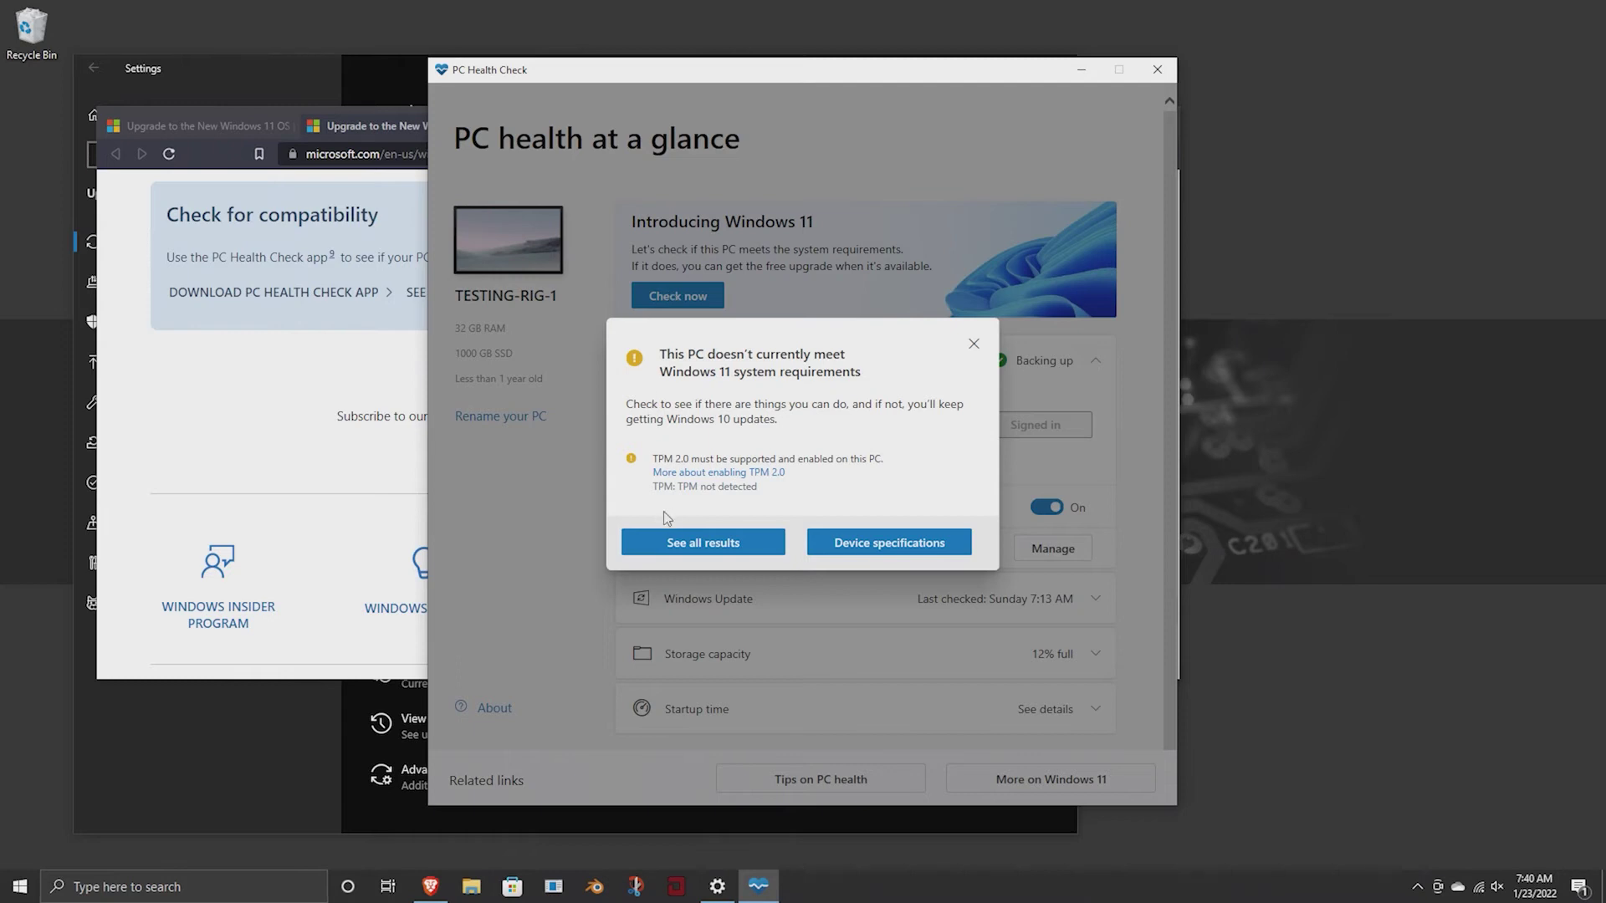
View all results showing TPM failing, then open AMD fTPM configuration under the BIOS Advanced tab
click(675, 546)
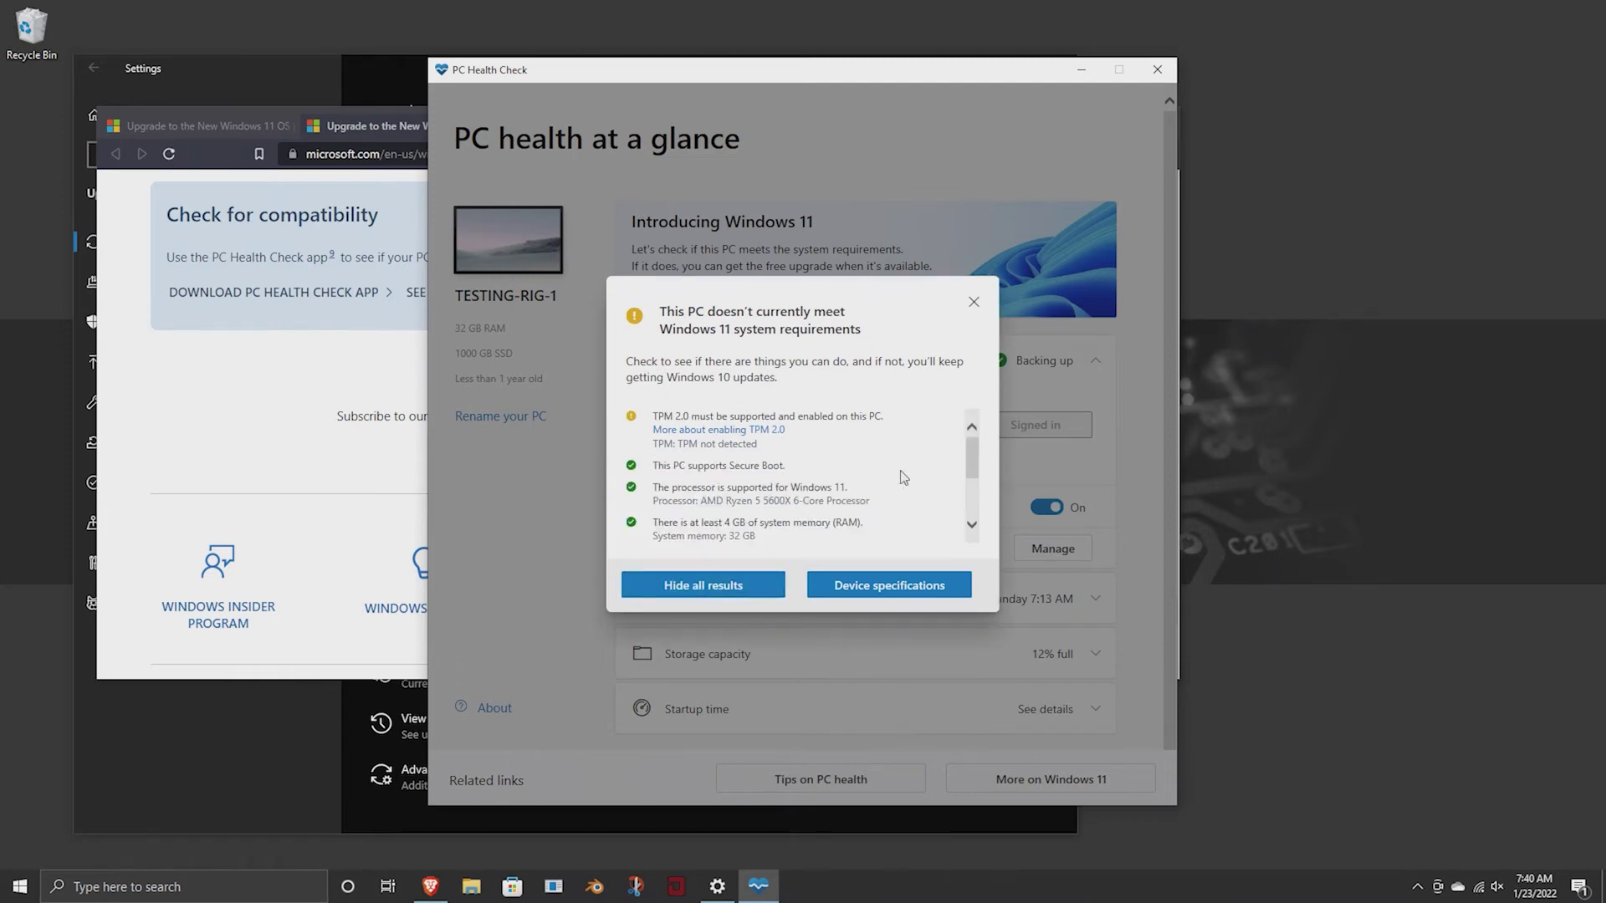
scroll(901, 477, down, 1)
scroll(900, 477, down, 1)
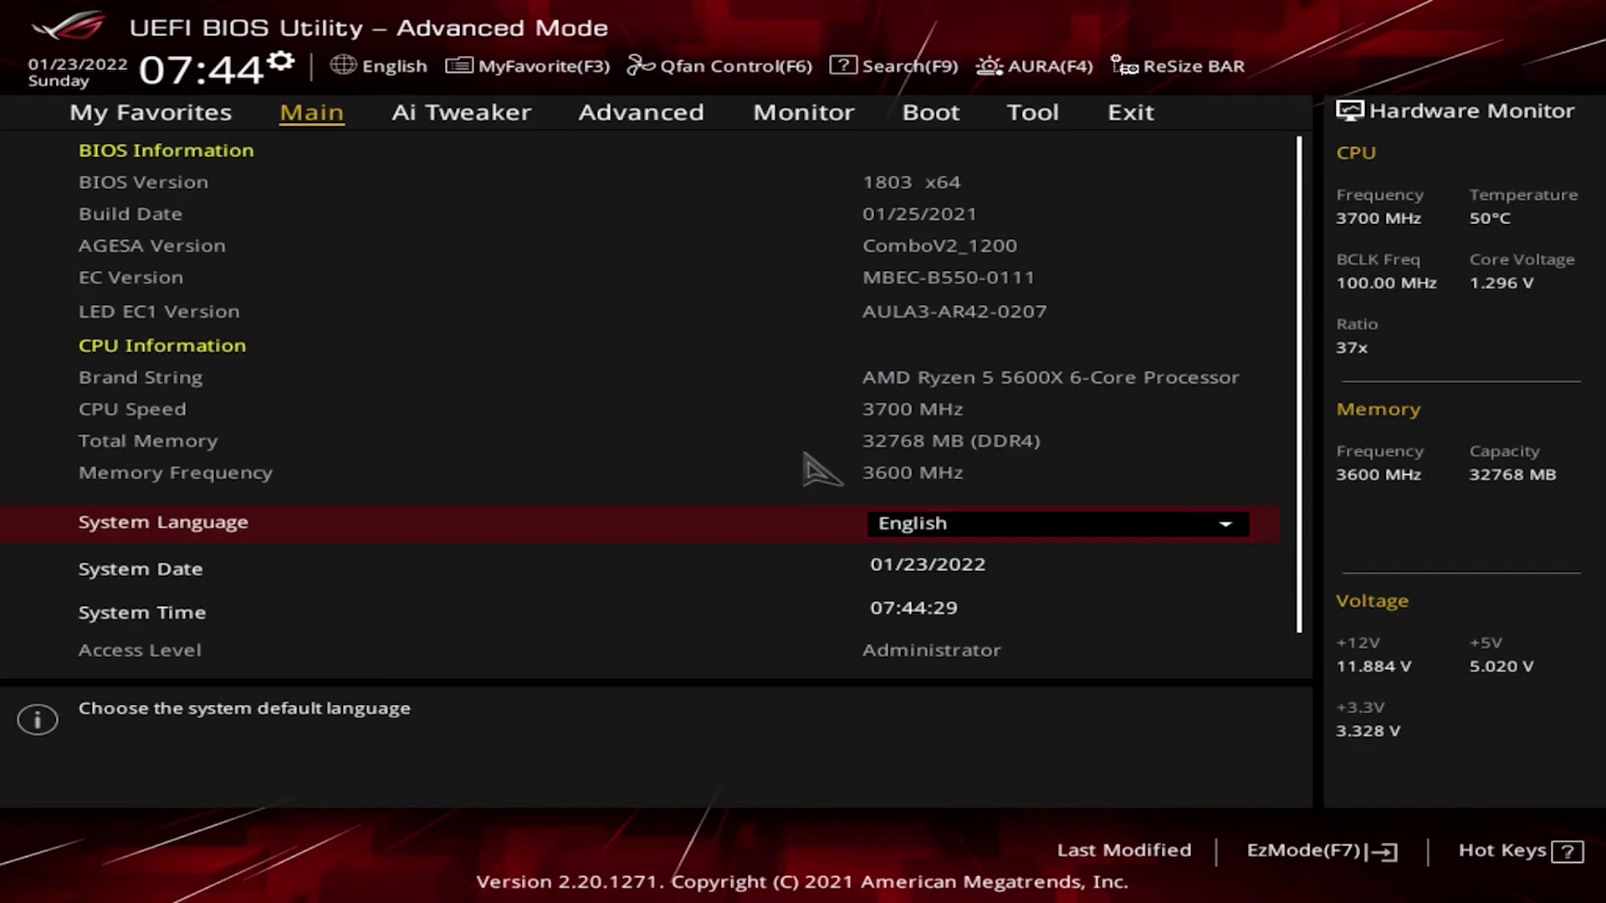
key(Right)
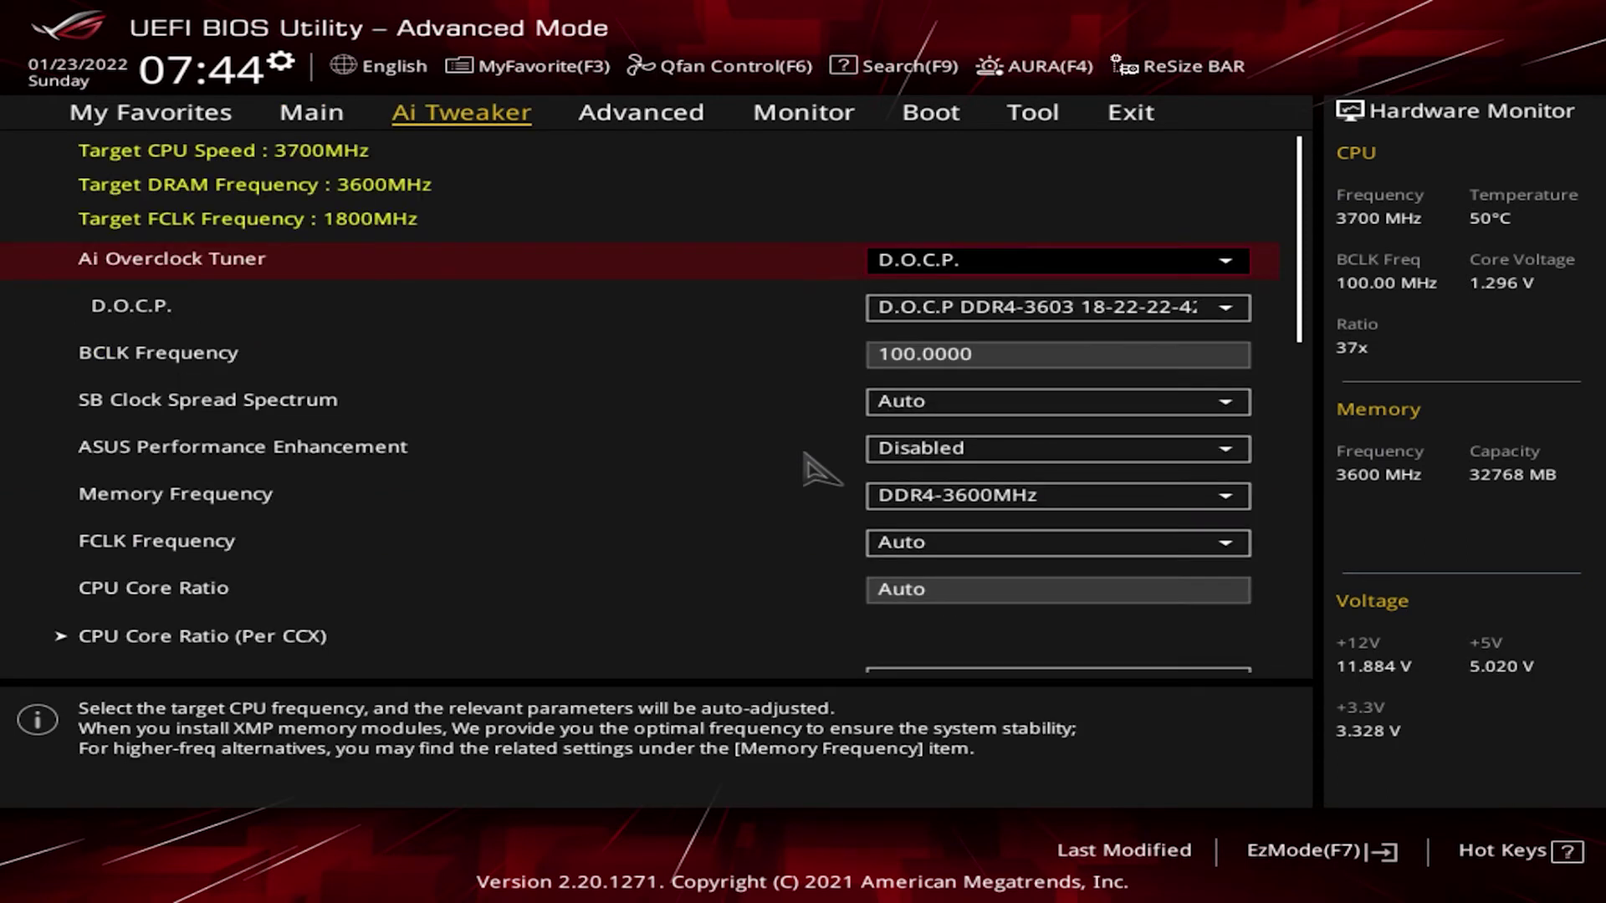
key(Right)
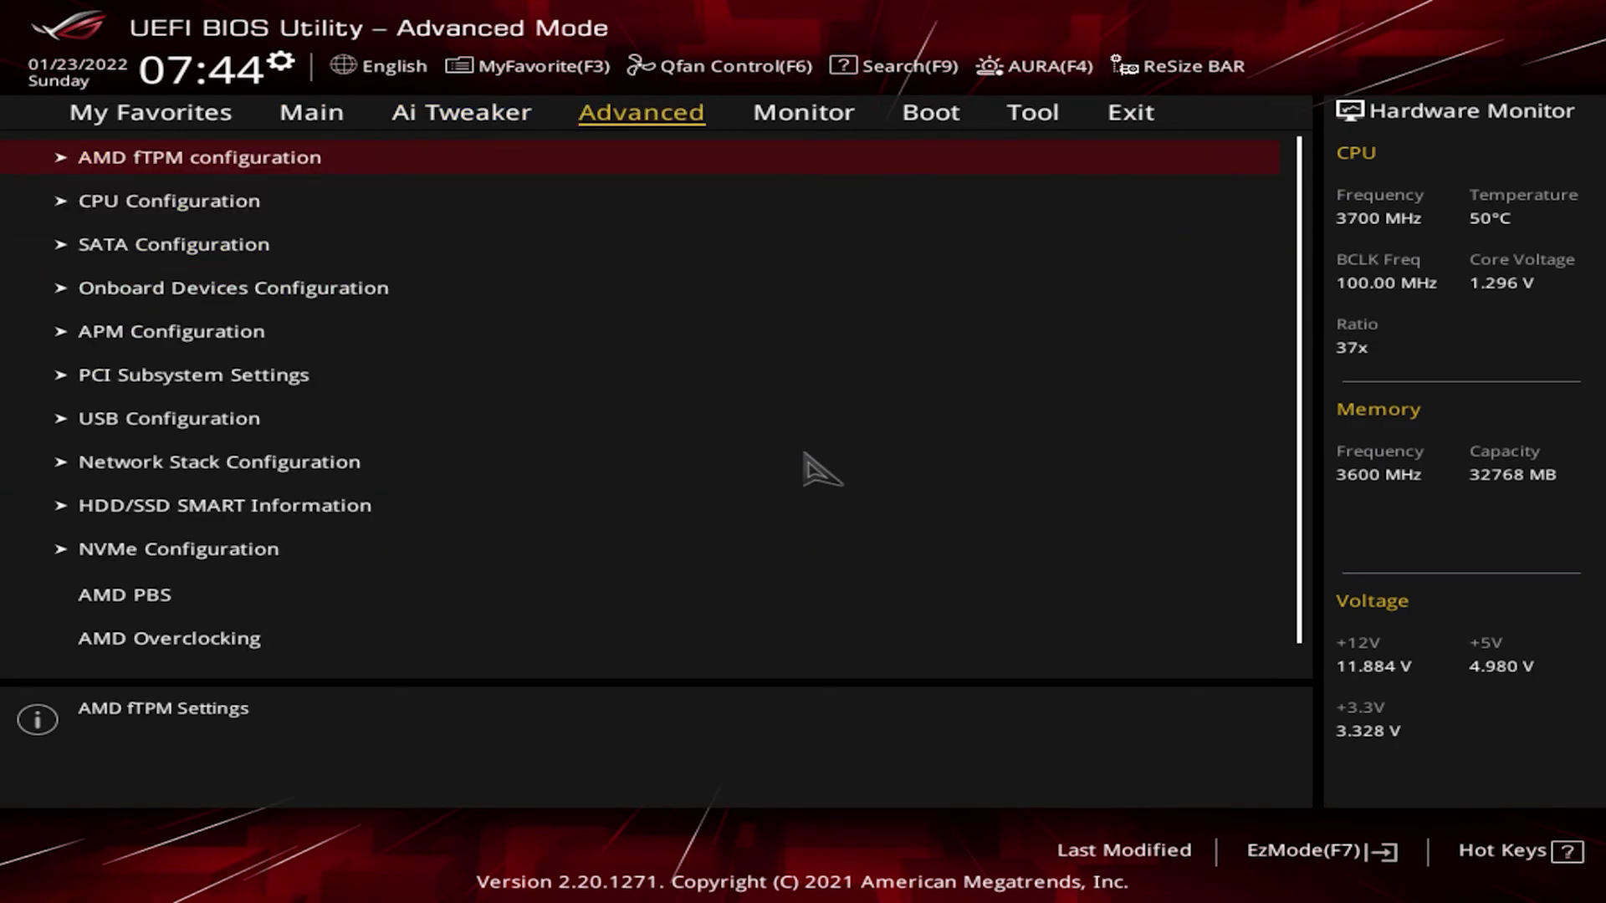
key(Return)
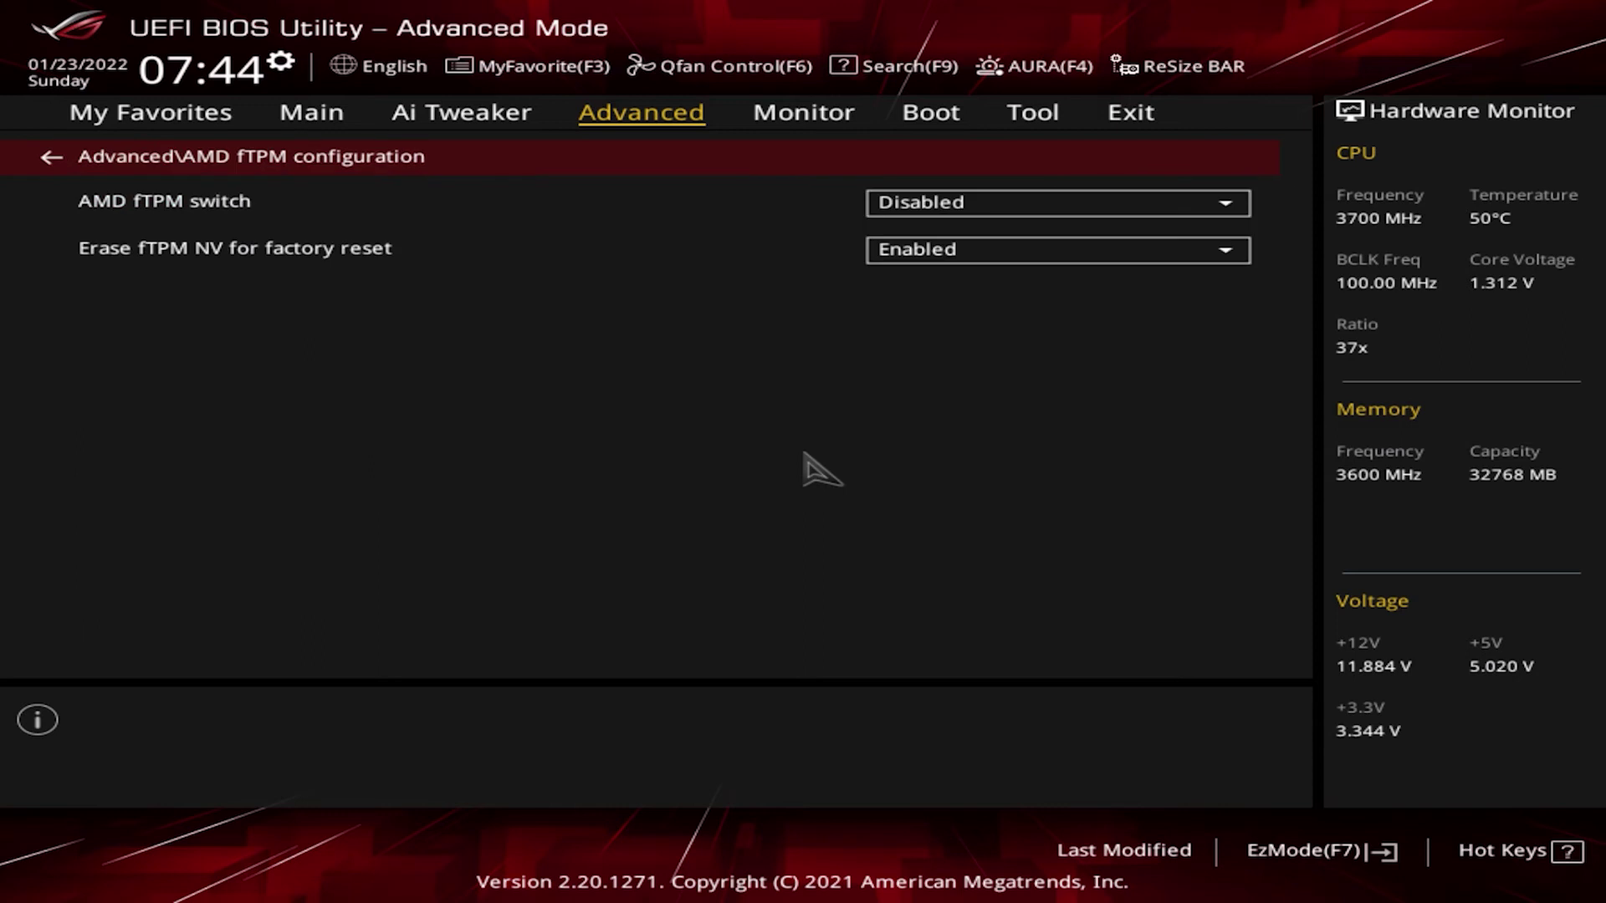
Set AMD fTPM switch to Enabled, dismiss the notice, and go to the Exit tab
key(Down)
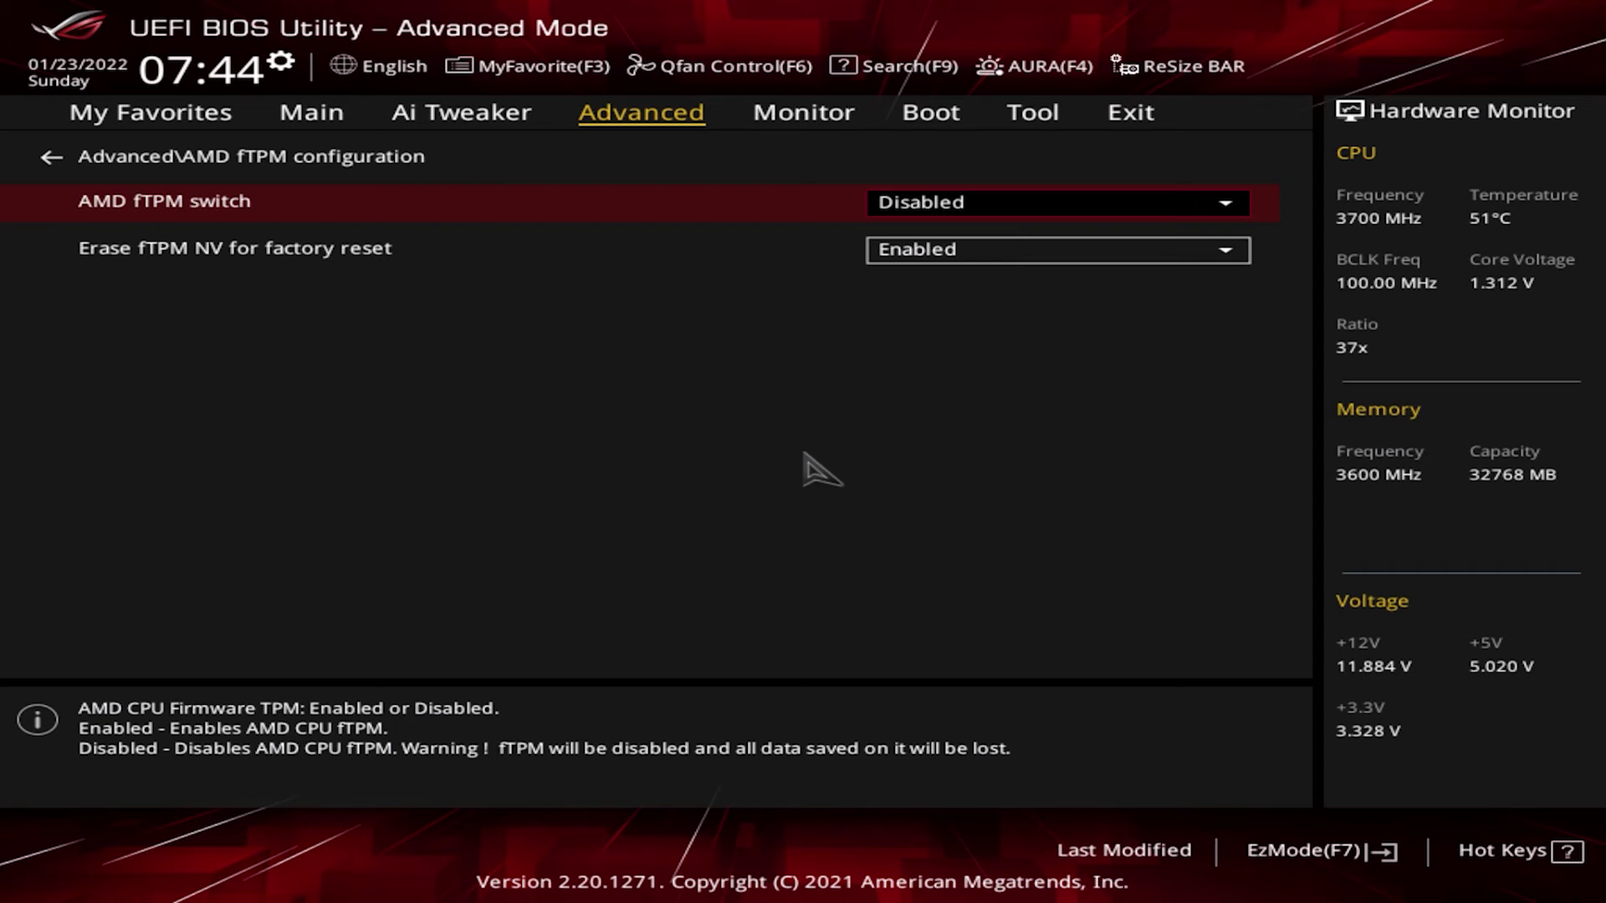
key(Return)
key(Up)
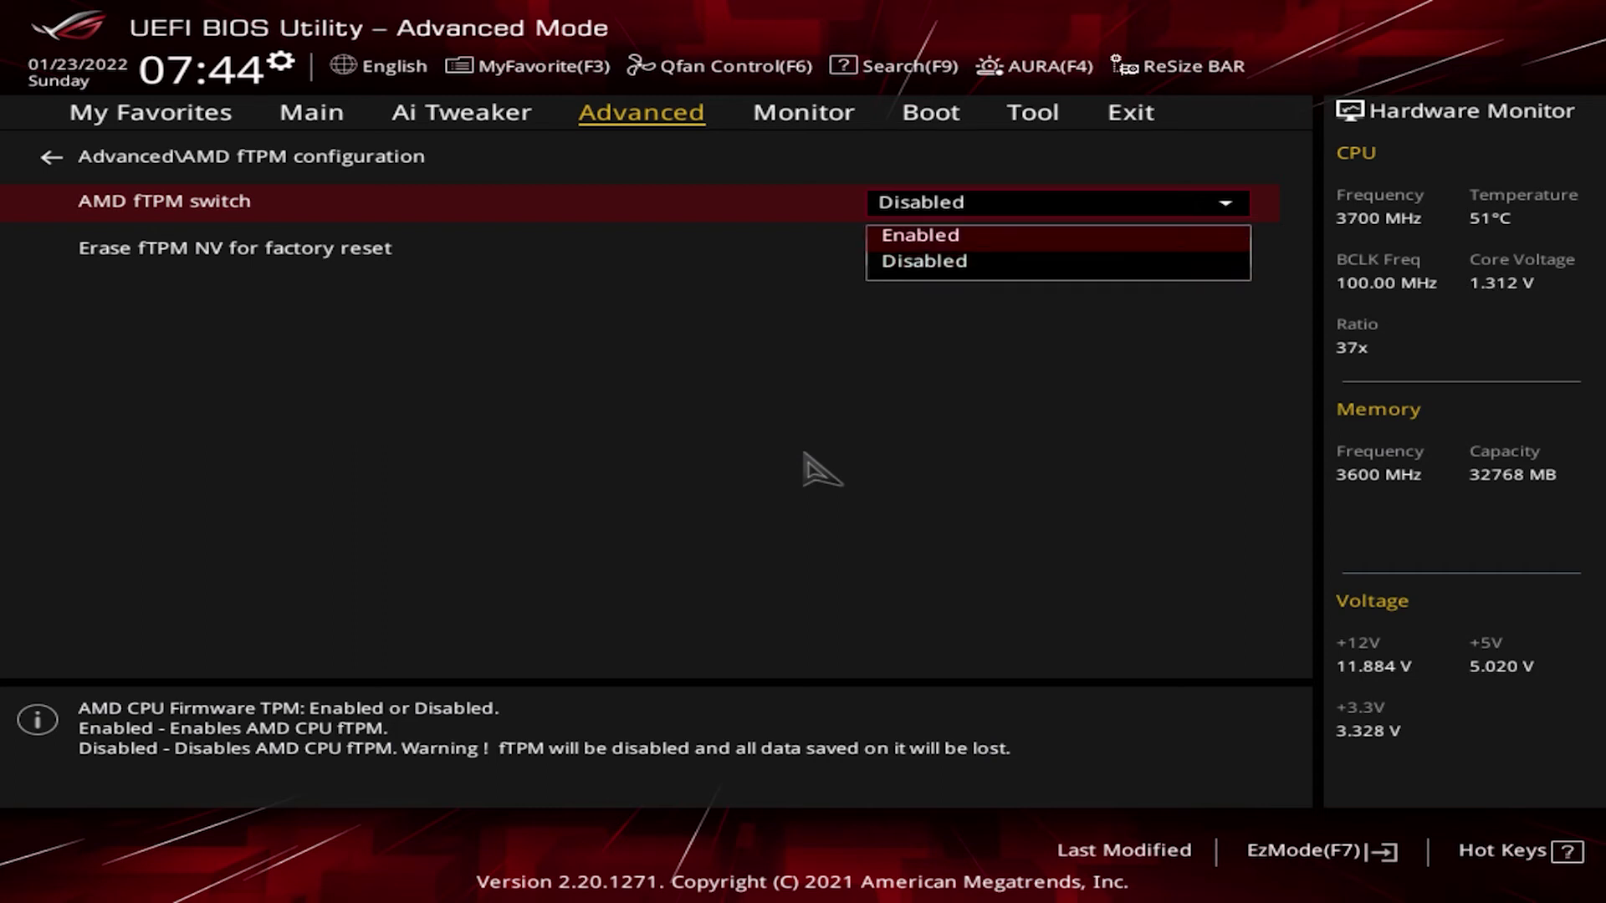
key(Return)
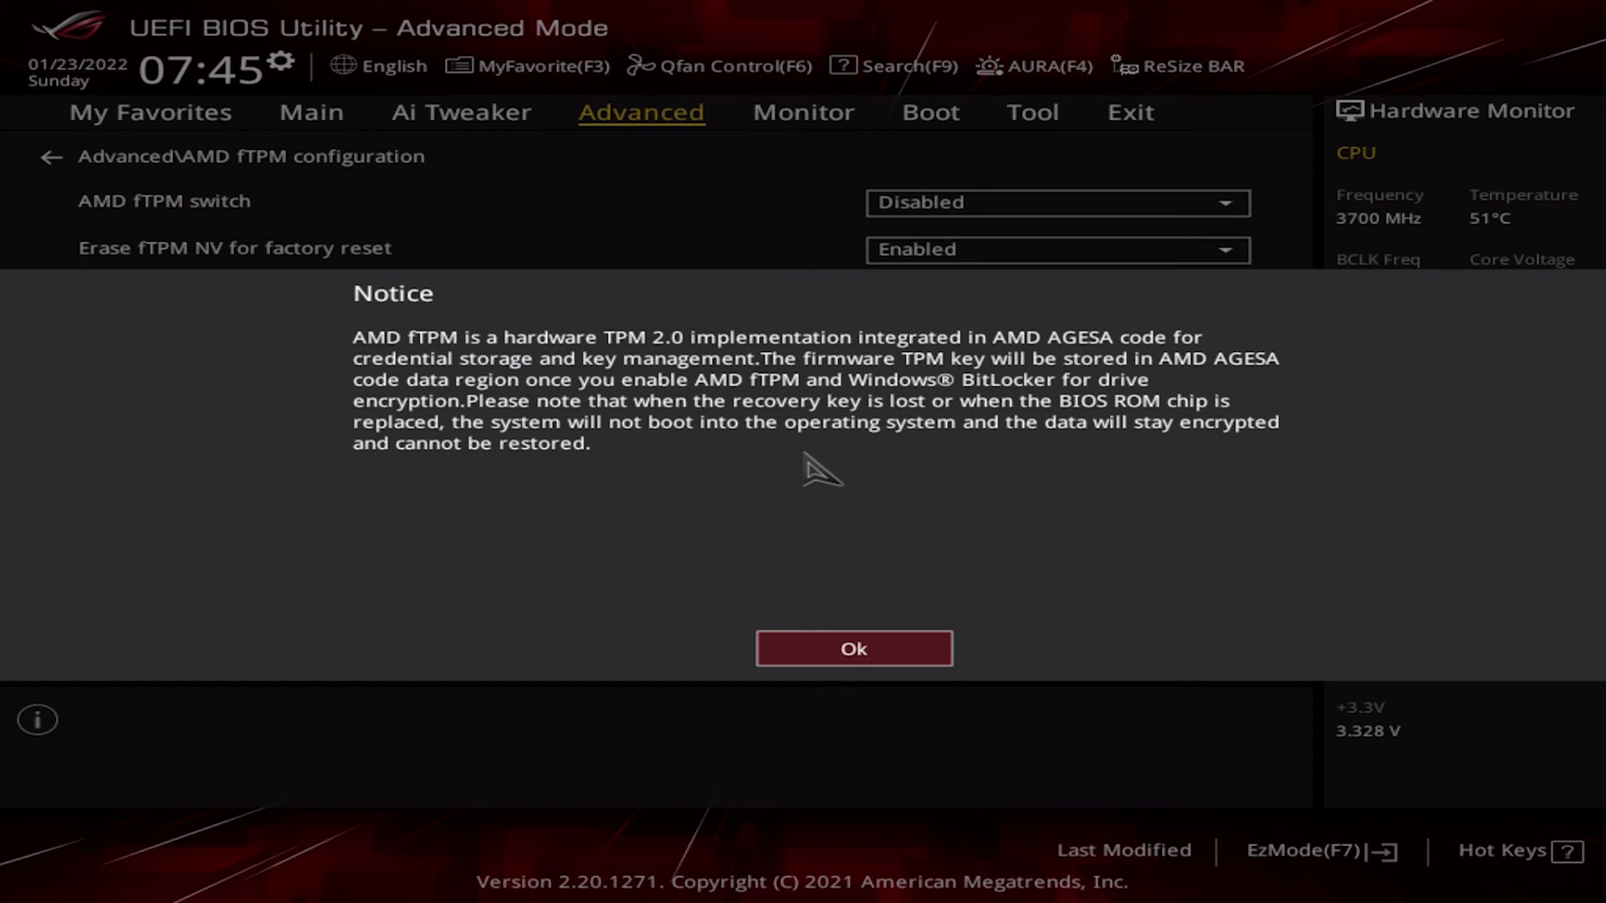
key(Return)
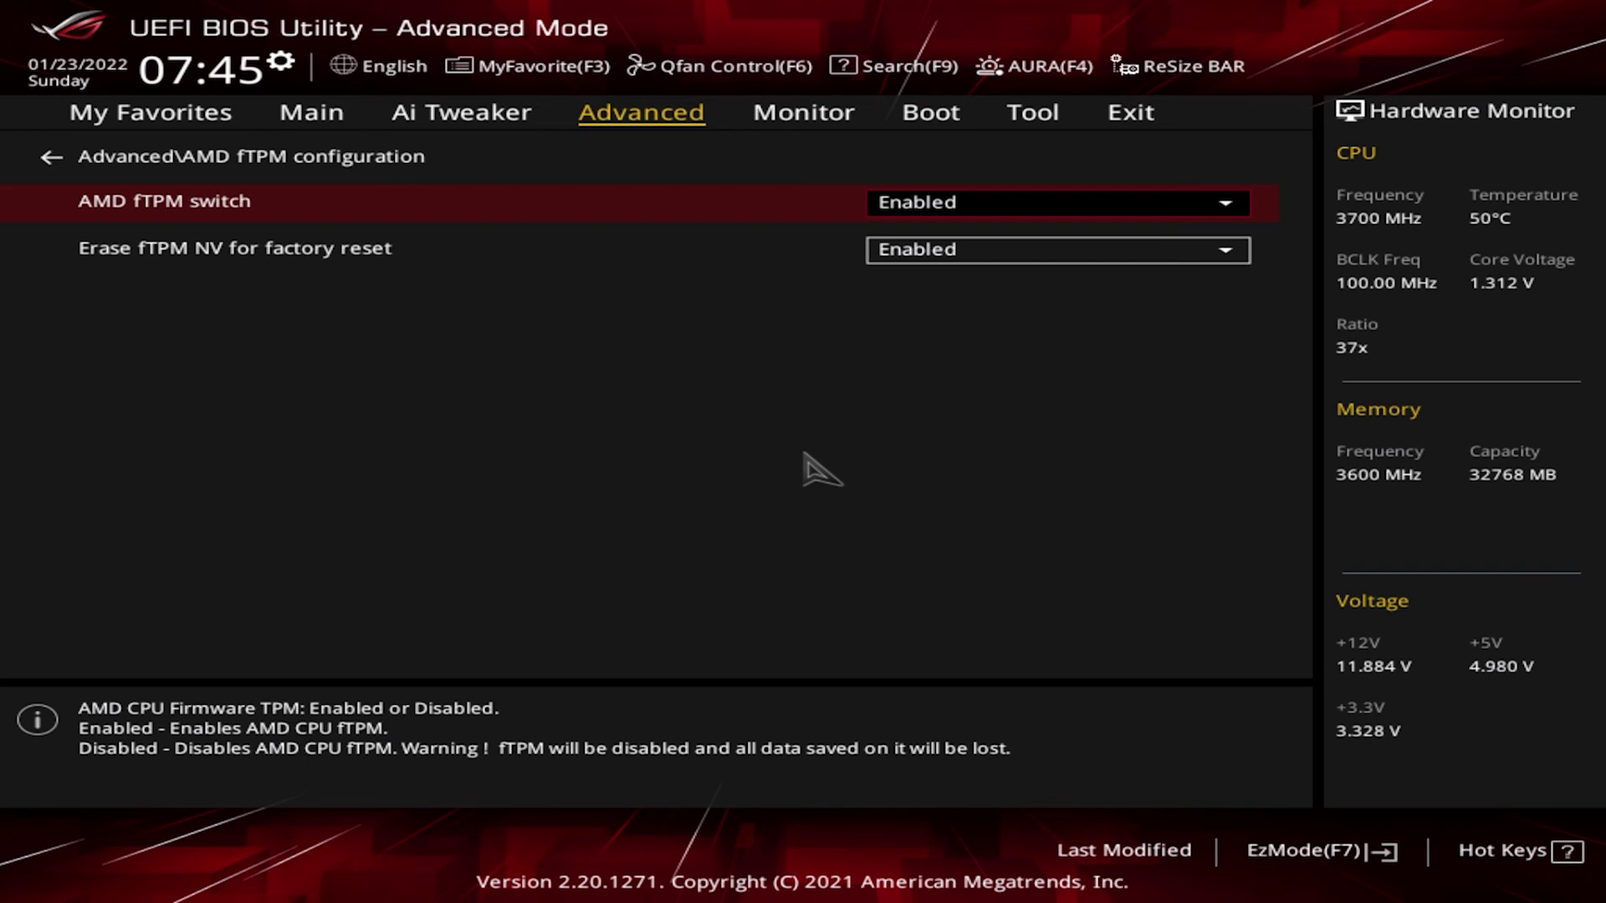
key(Right)
key(Right)
key(Right)
key(Right)
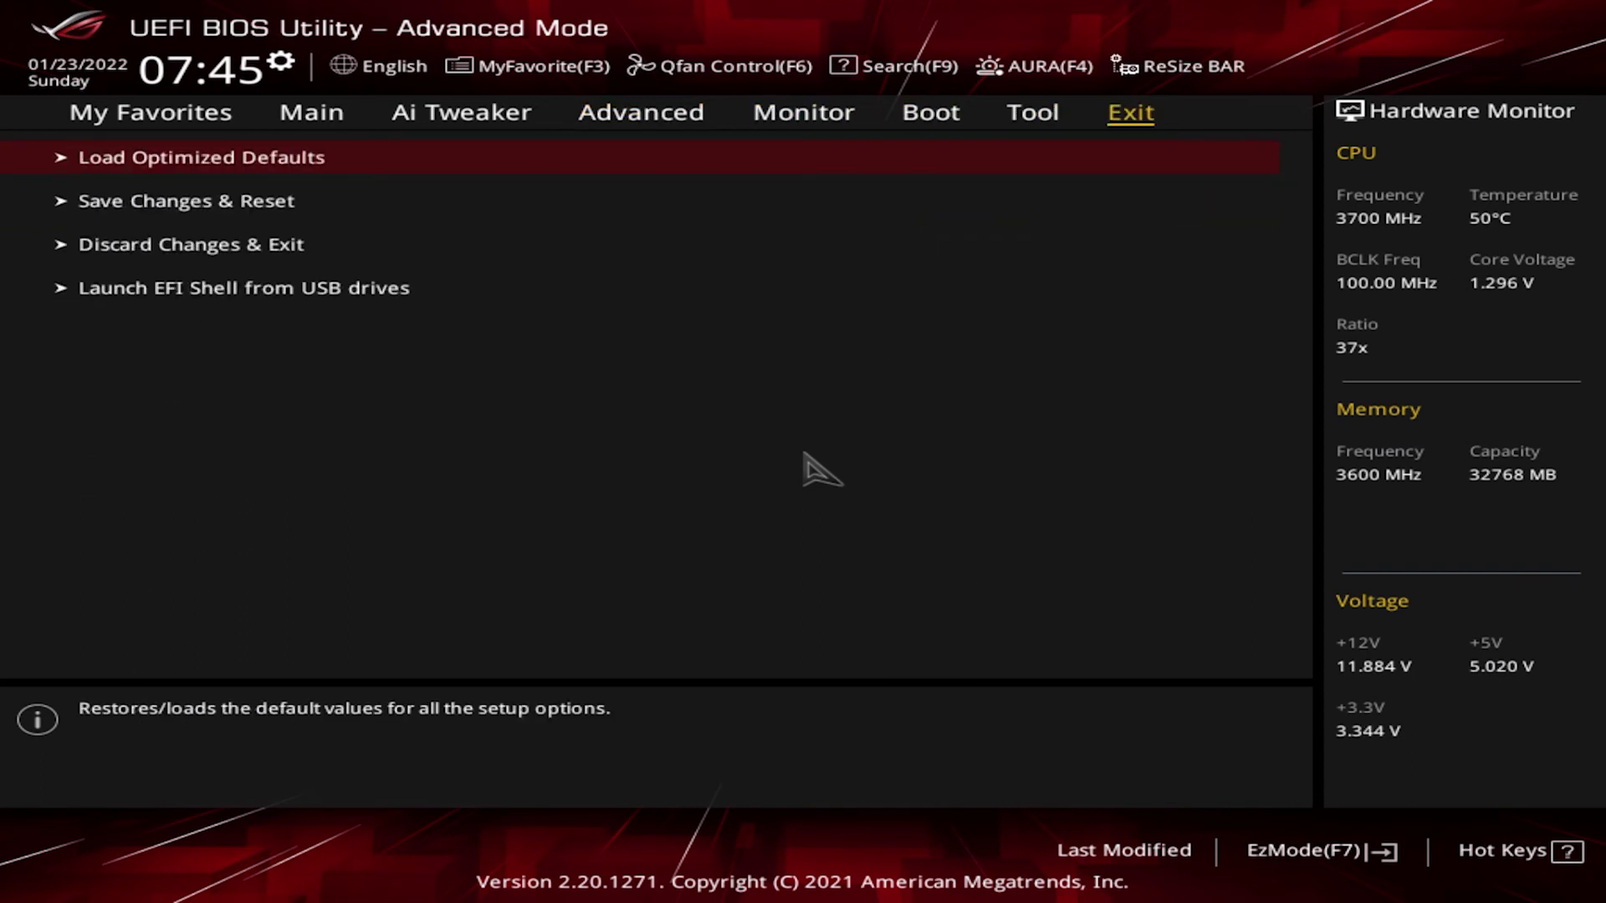
Choose Save Changes & Reset to store the fTPM setting and reboot into Windows
key(Down)
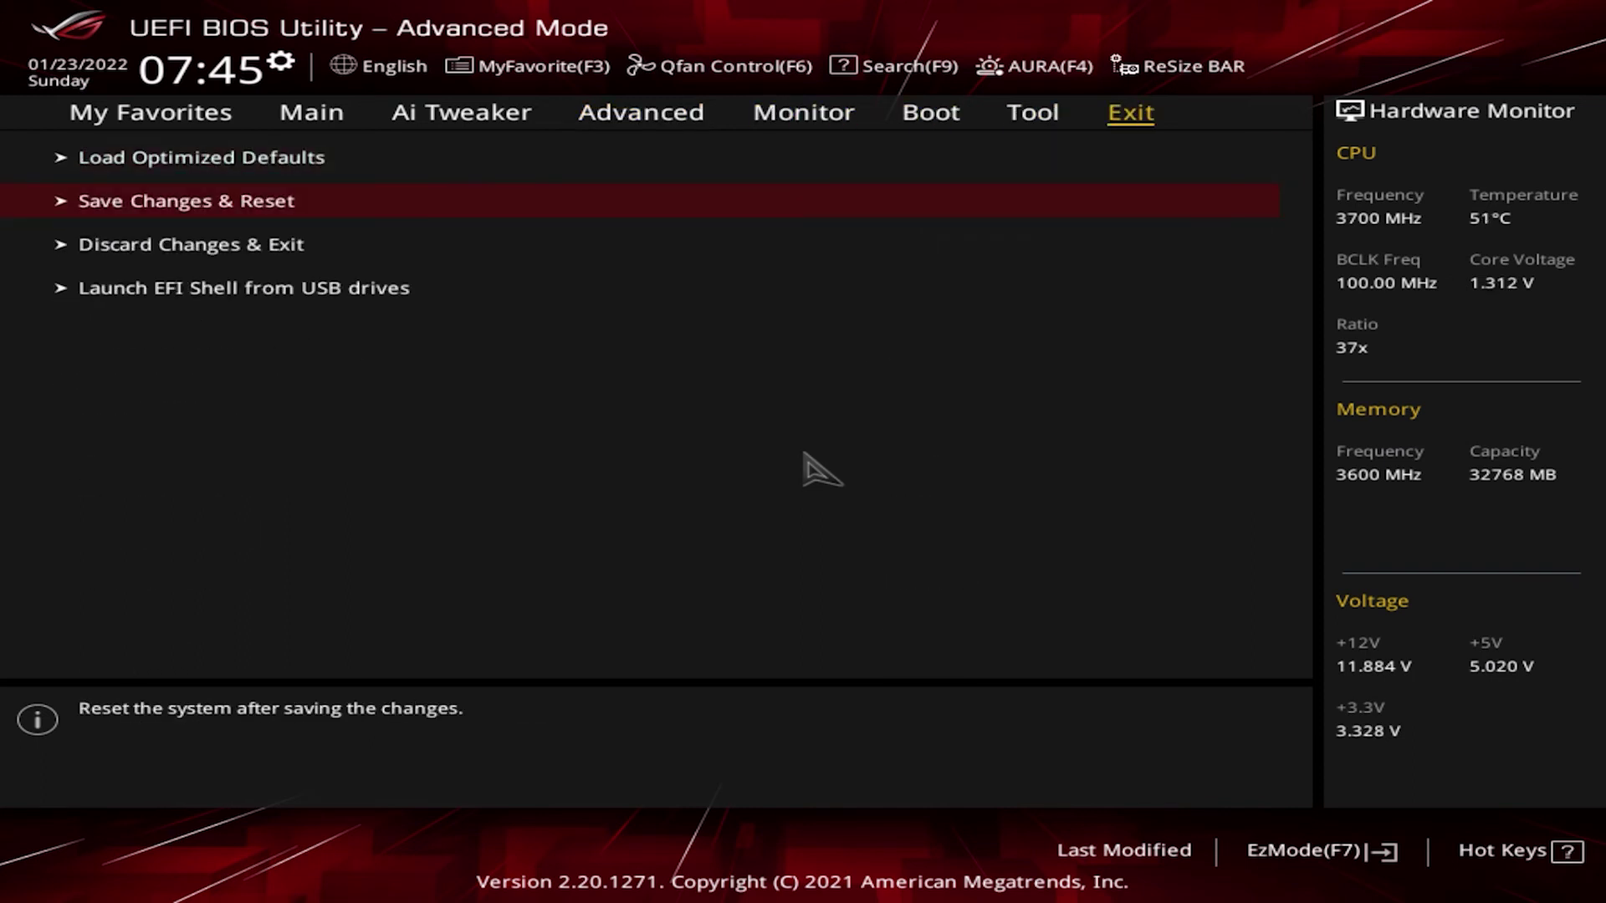
key(Return)
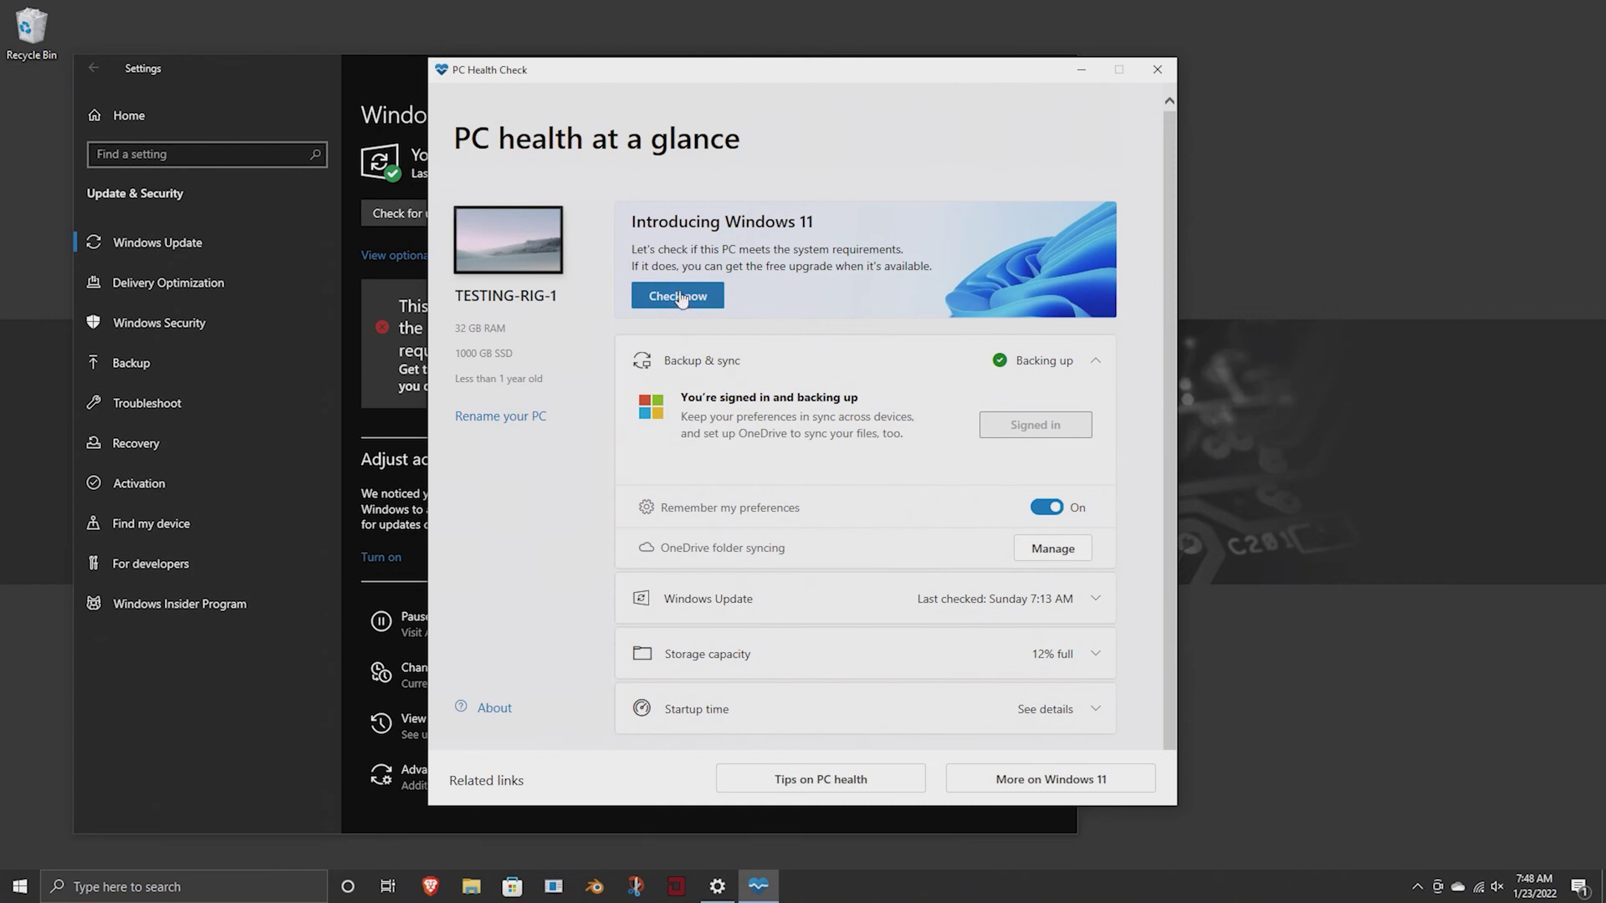
Rerun Check now and view all results showing TPM 2.0 enabled and requirements met
click(681, 297)
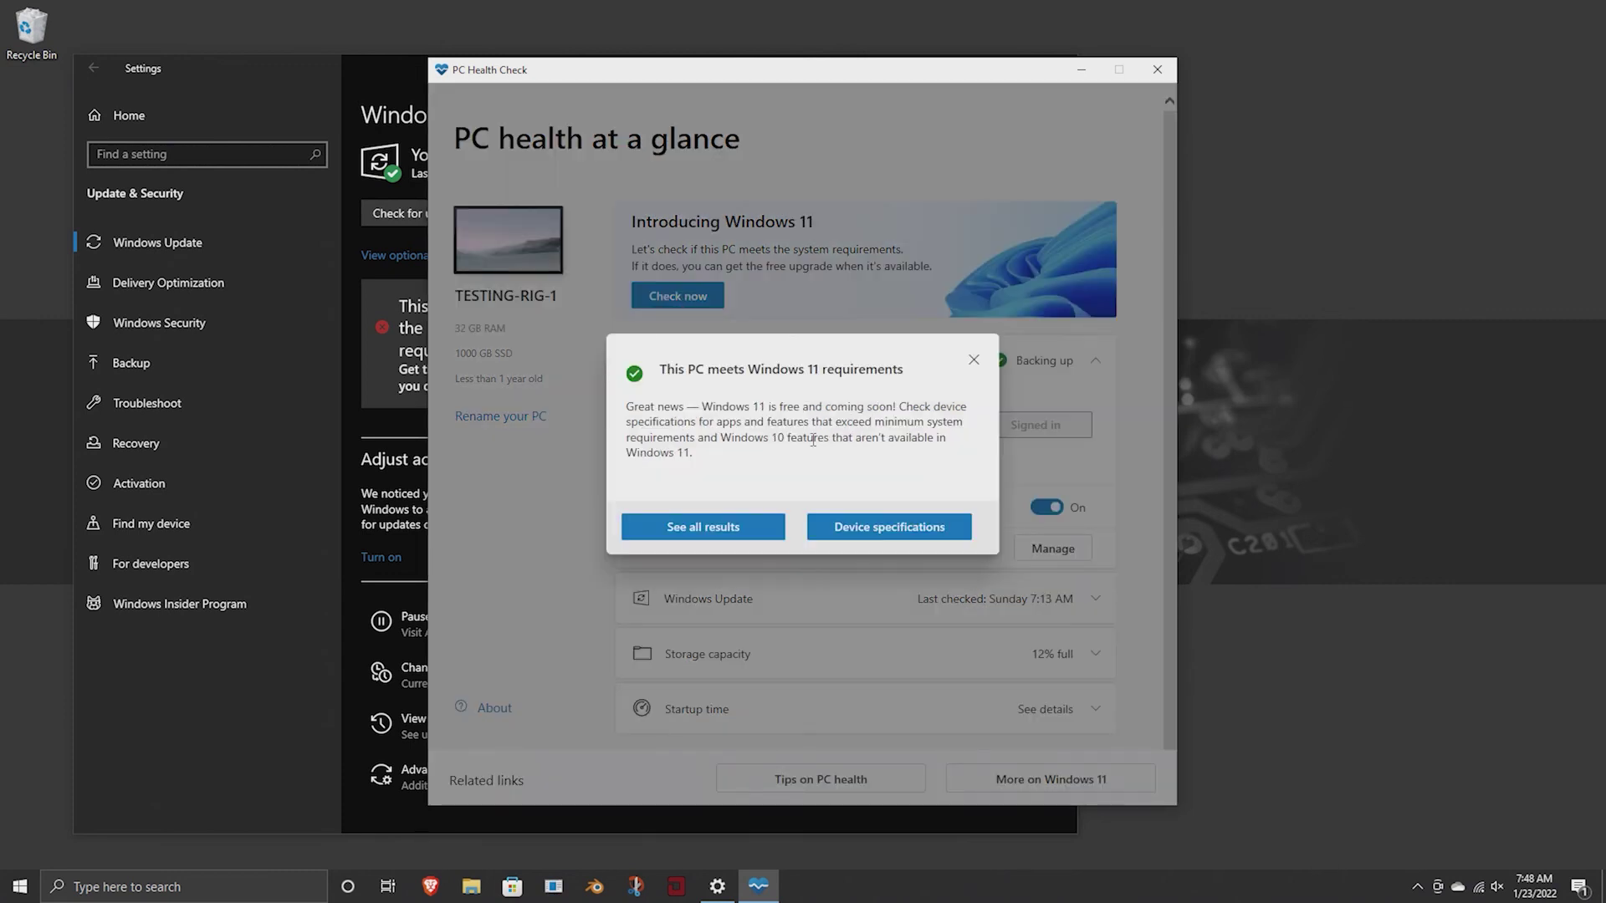
click(736, 529)
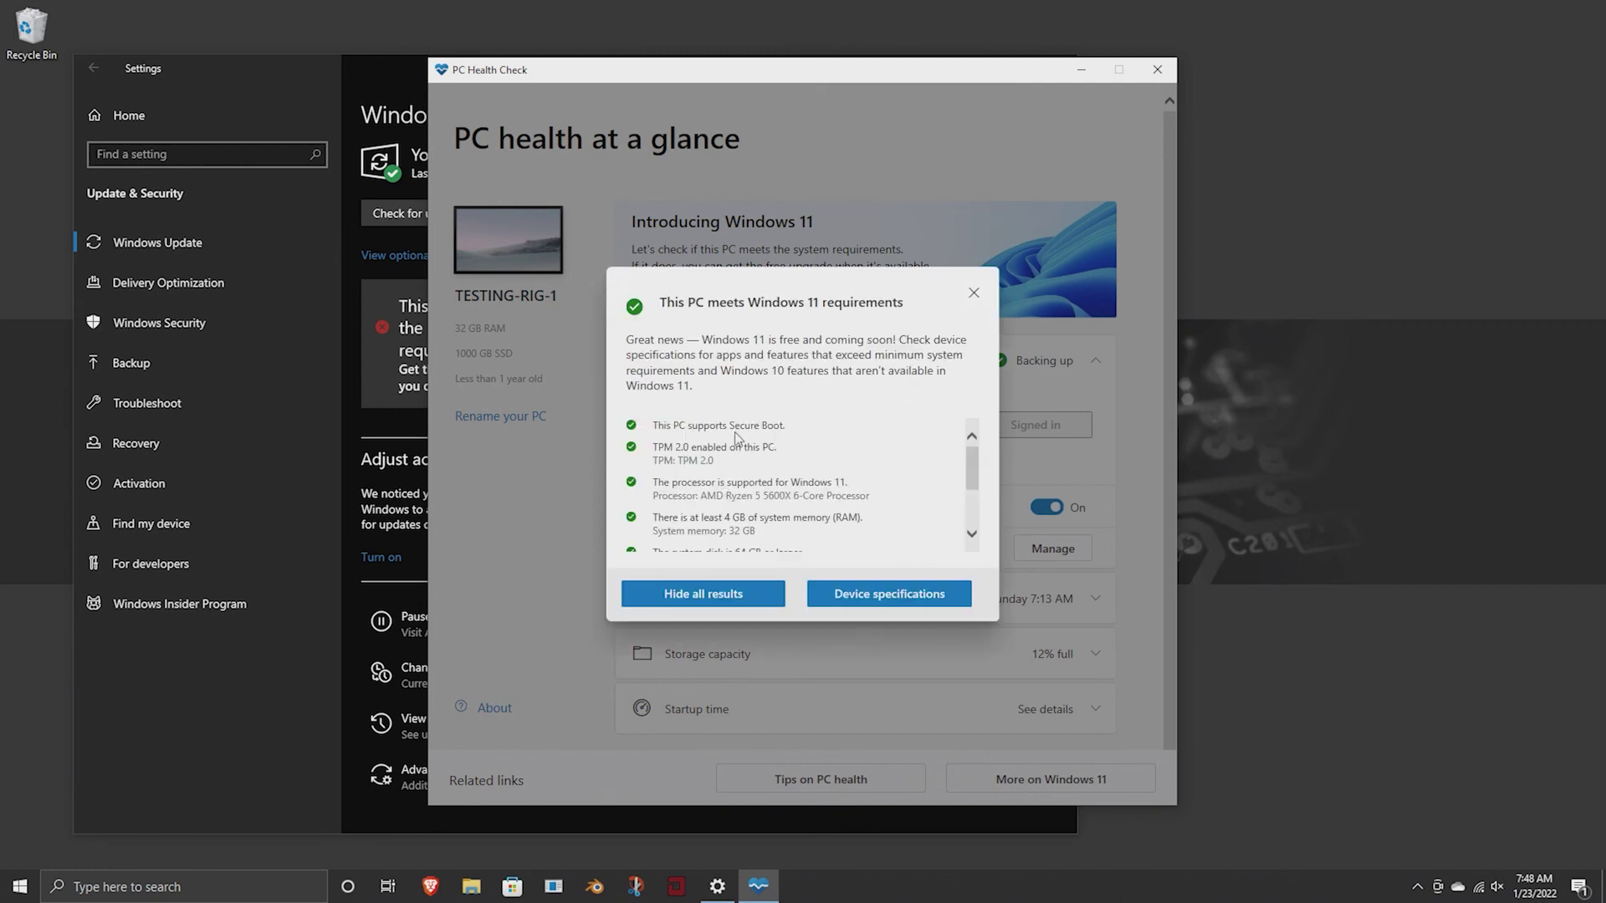